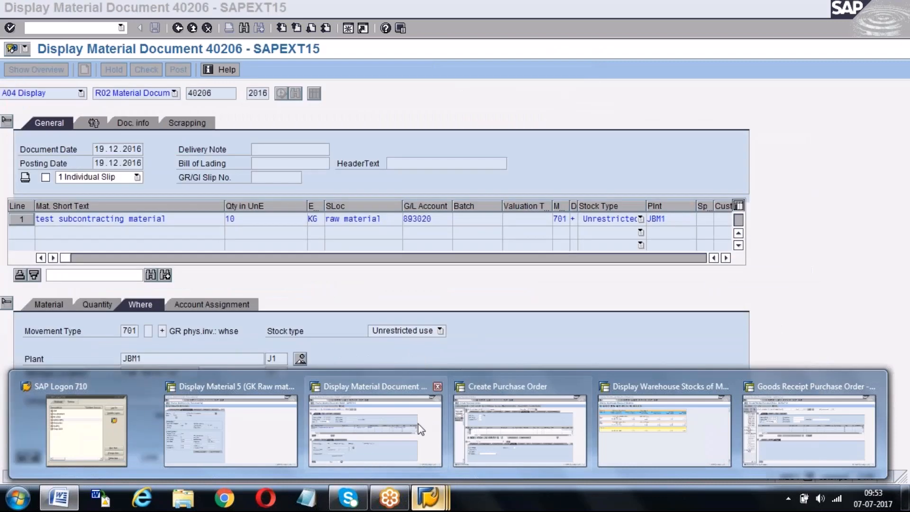
Step: Consult the GR blocked stock notes in the Word document, and return to the displayed material document in SAP
click(82, 93)
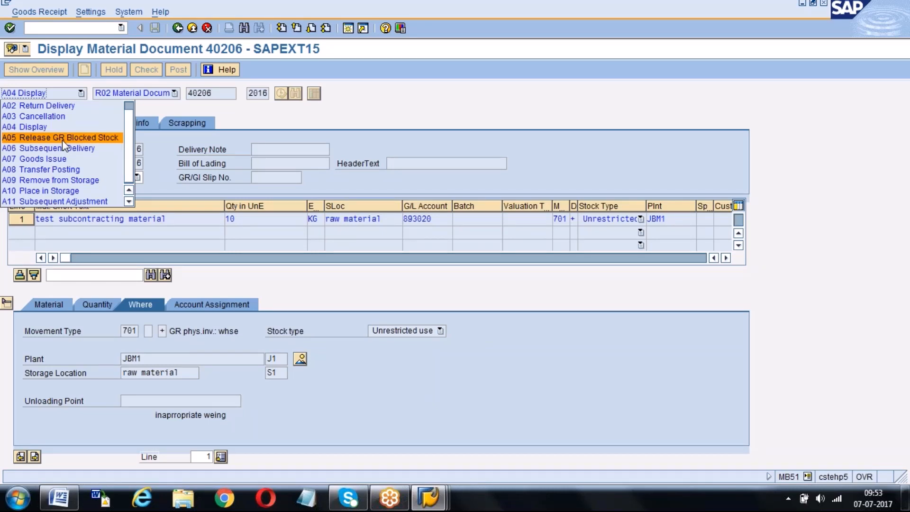
key(alt+Tab)
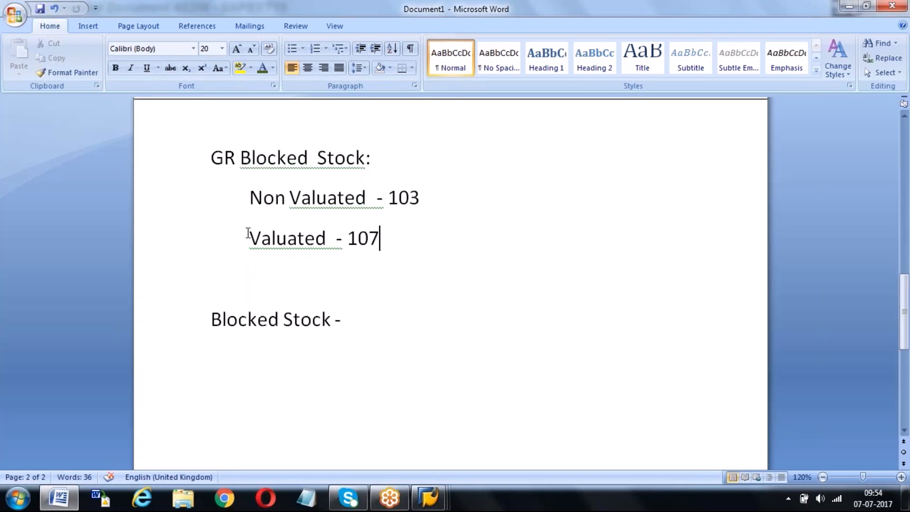
click(249, 236)
mouse_move(429, 497)
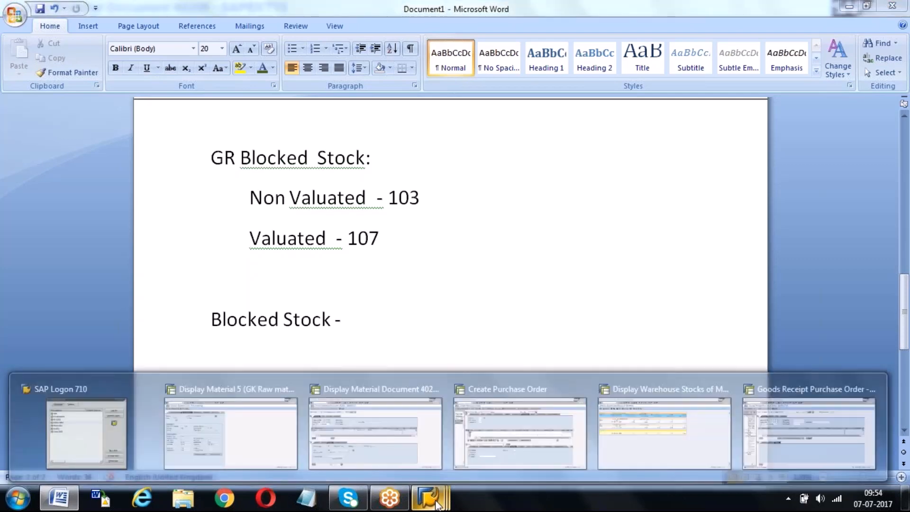
click(431, 441)
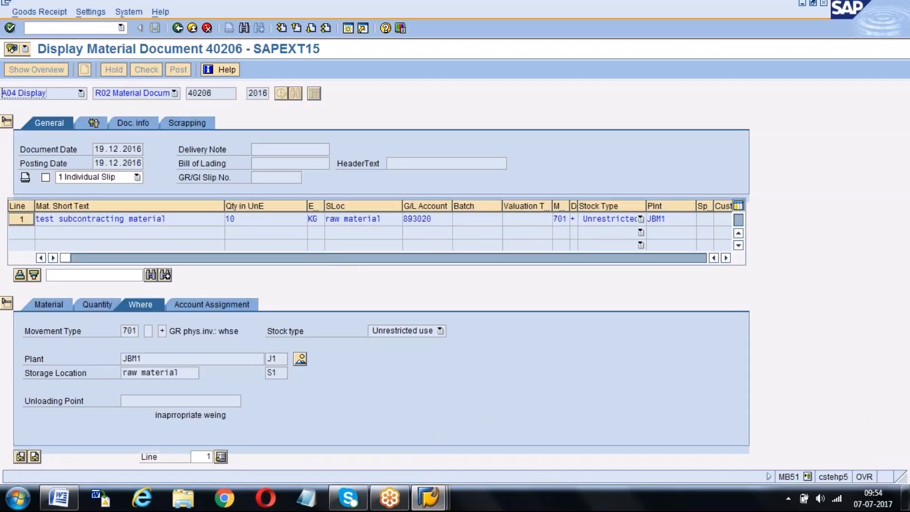
Step: Switch to the Goods Receipt Purchase Order session and cancel the last posted material document, marking its item OK
mouse_move(420, 499)
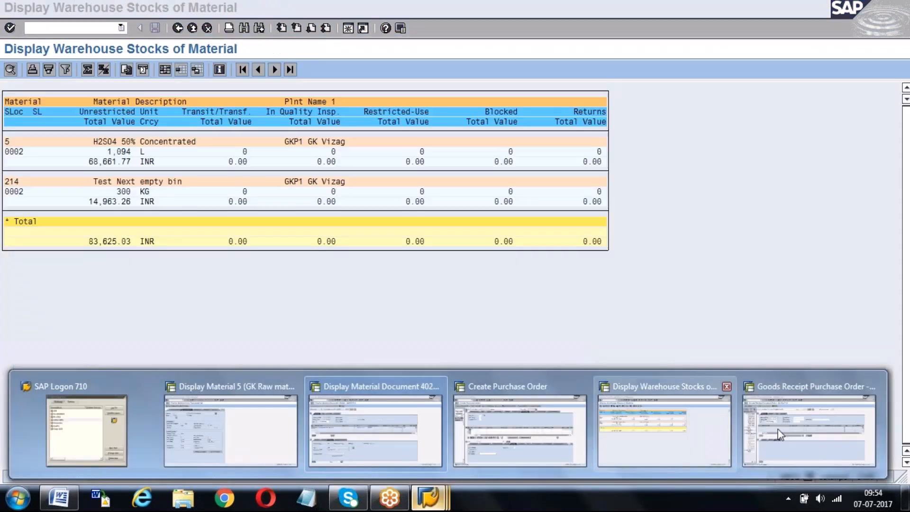
click(778, 428)
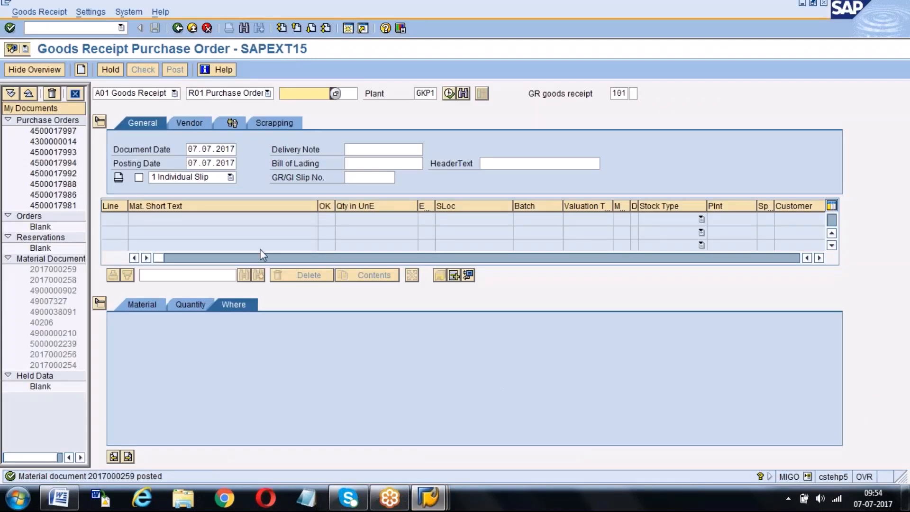
click(174, 93)
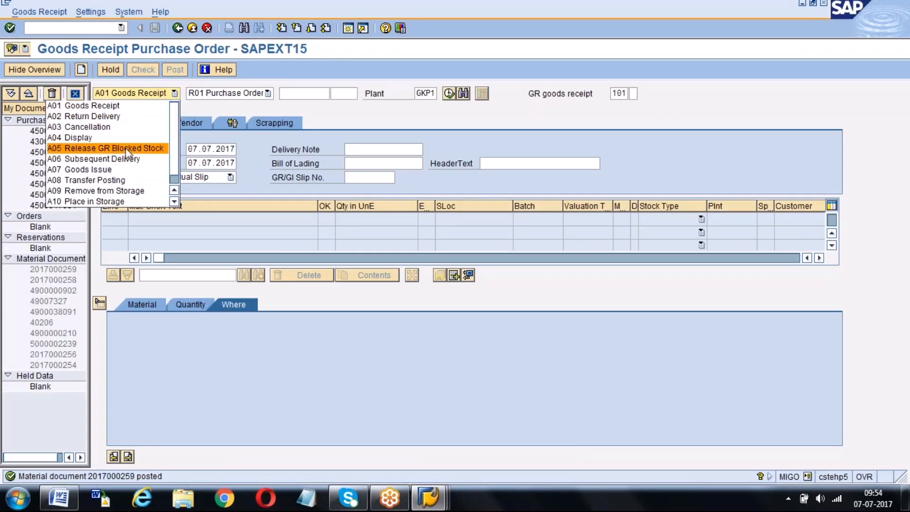
click(116, 128)
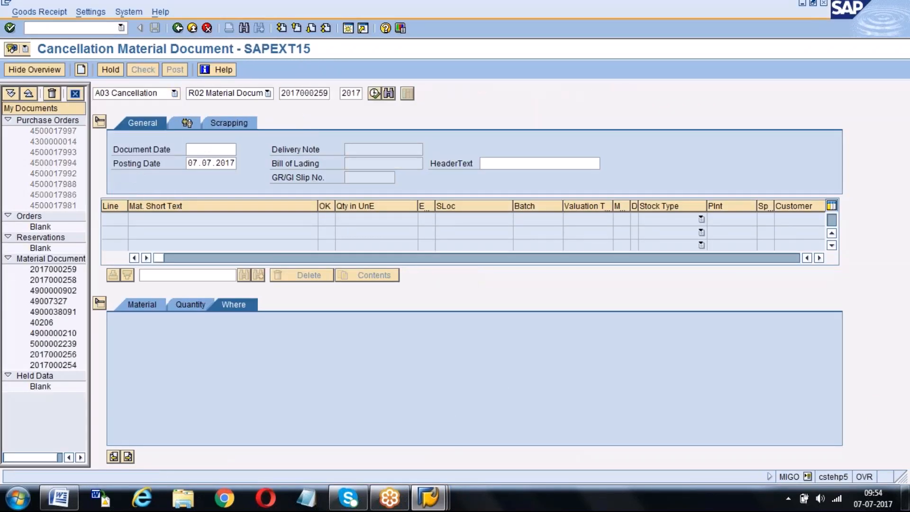
key(Return)
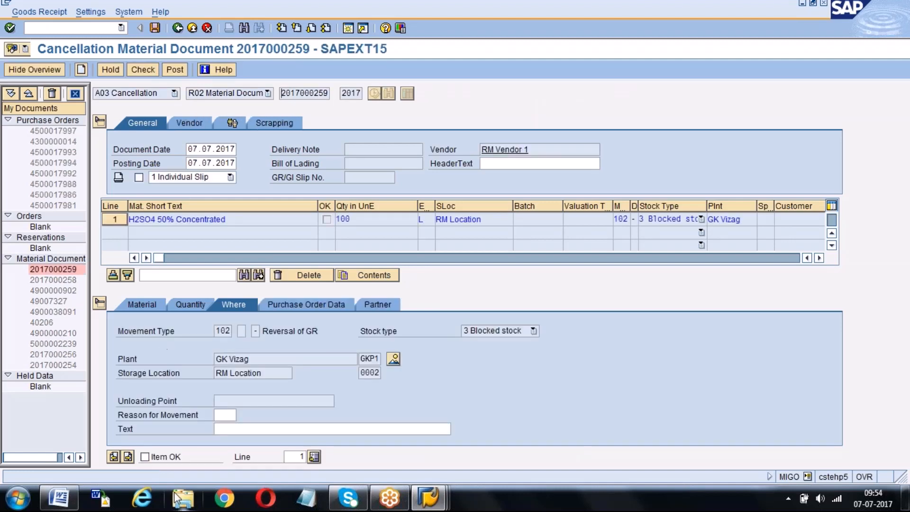
click(150, 455)
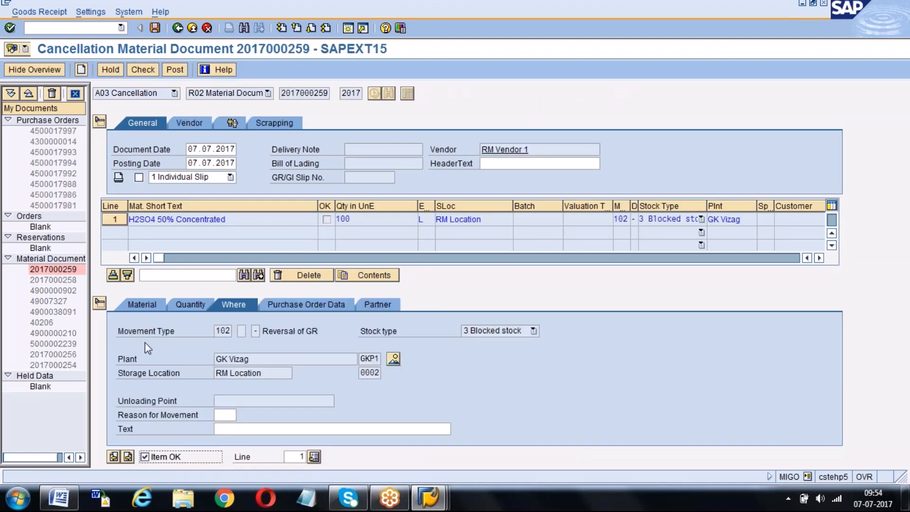
Step: Set the transaction to A01 Goods Receipt against R01 Purchase Order and load the most recent purchase order
click(174, 94)
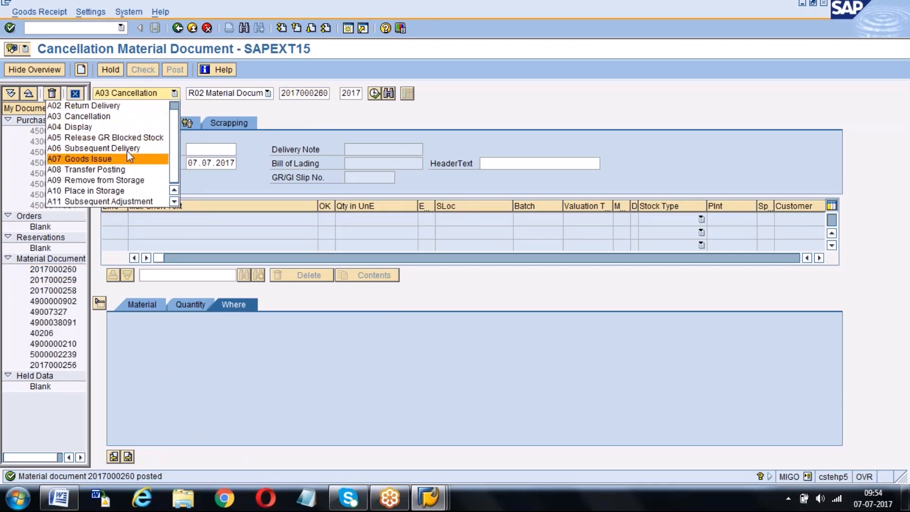
click(174, 104)
click(148, 104)
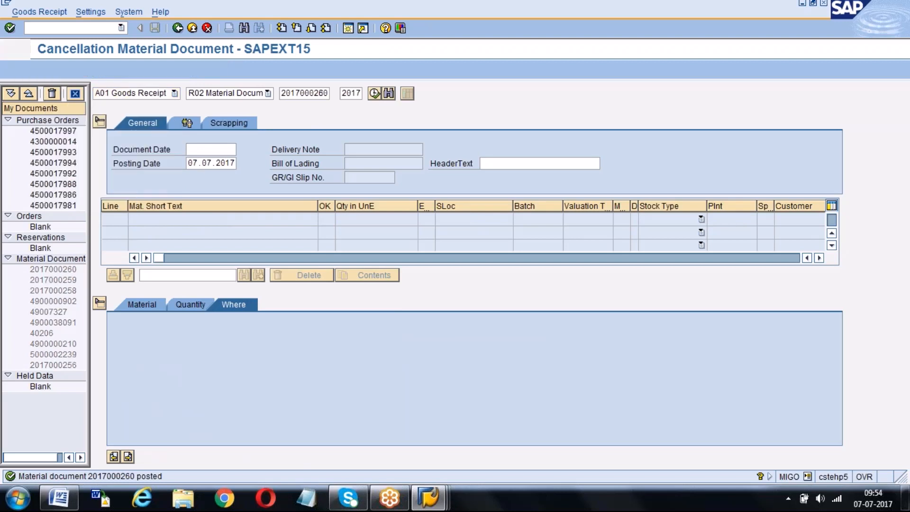
click(303, 93)
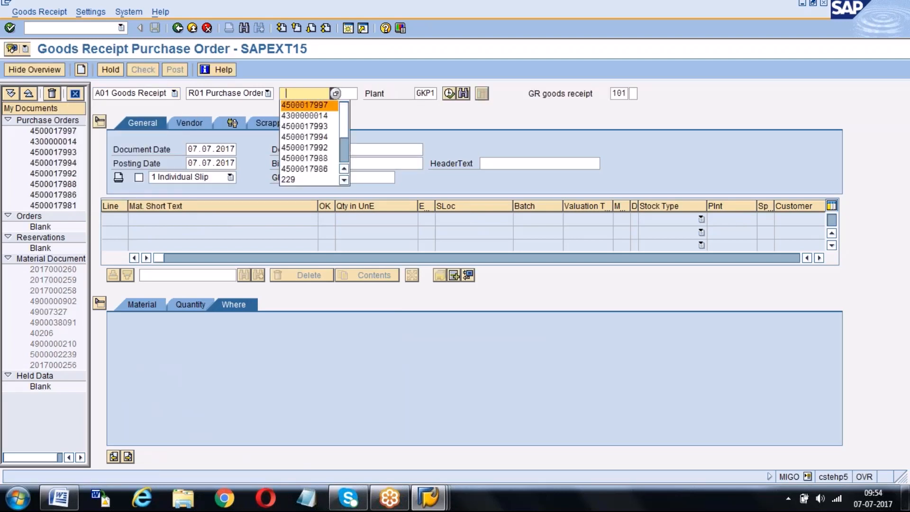
click(305, 106)
key(Return)
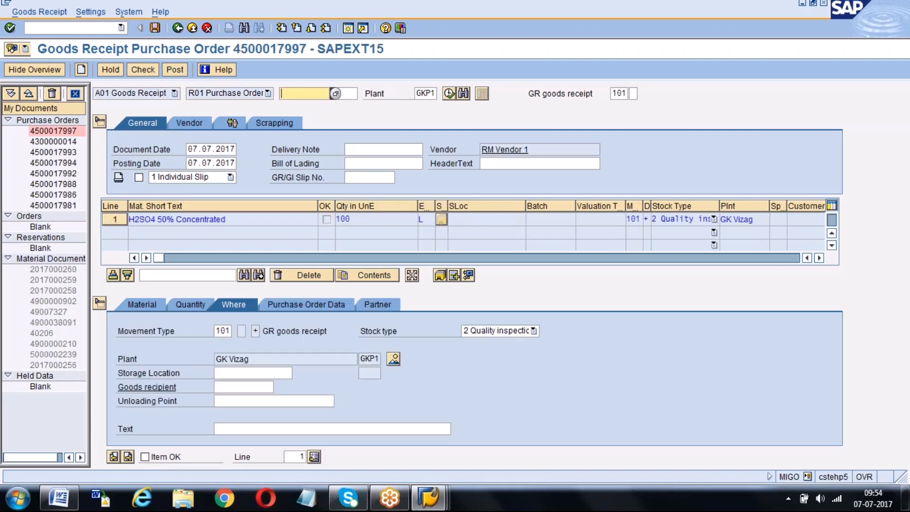
Step: Set the default movement type to 107 and try to change the loaded item's movement type to 107
text(7)
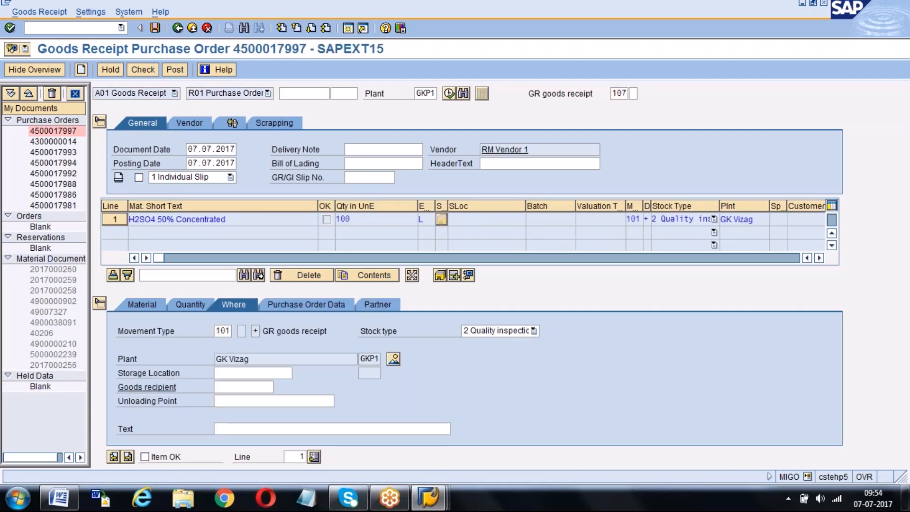
key(Return)
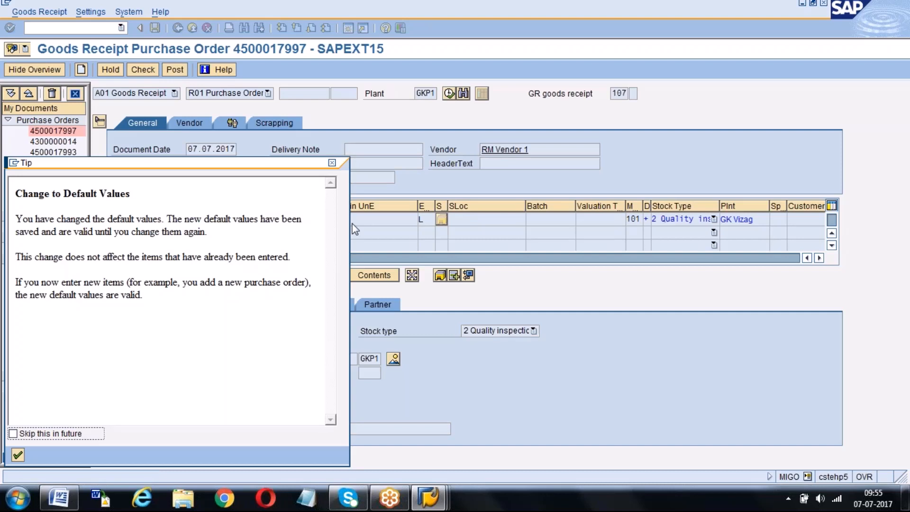
key(Return)
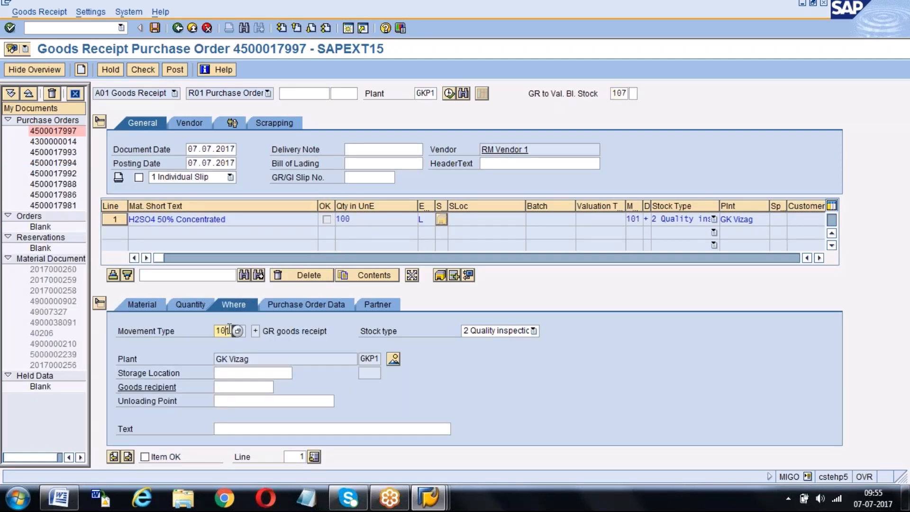
text(1)
key(Return)
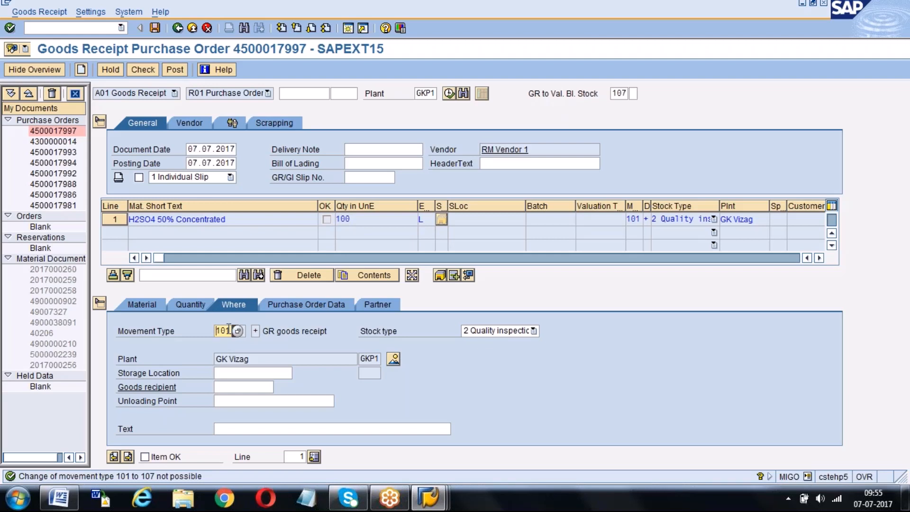
Step: Restart the transaction with /NMIGO and reload the most recent purchase order under the default movement type 107
click(73, 28)
text(/NMIGO)
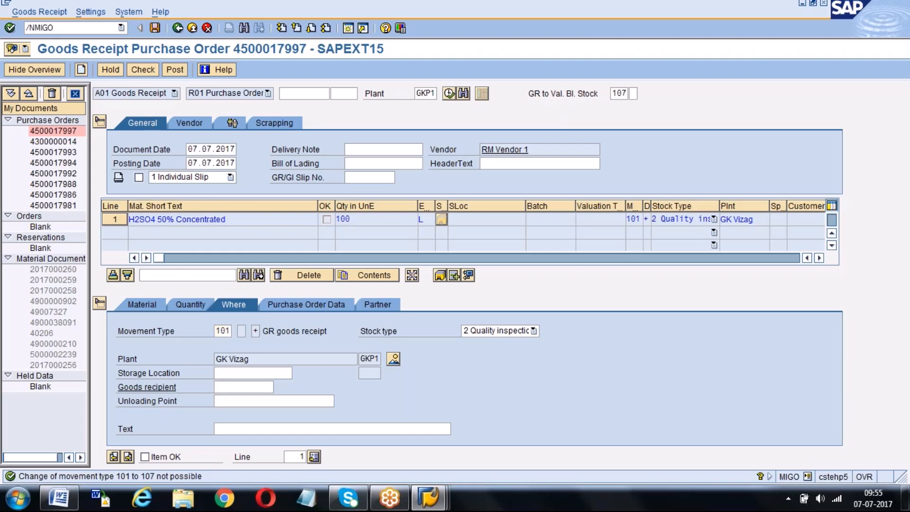
key(Return)
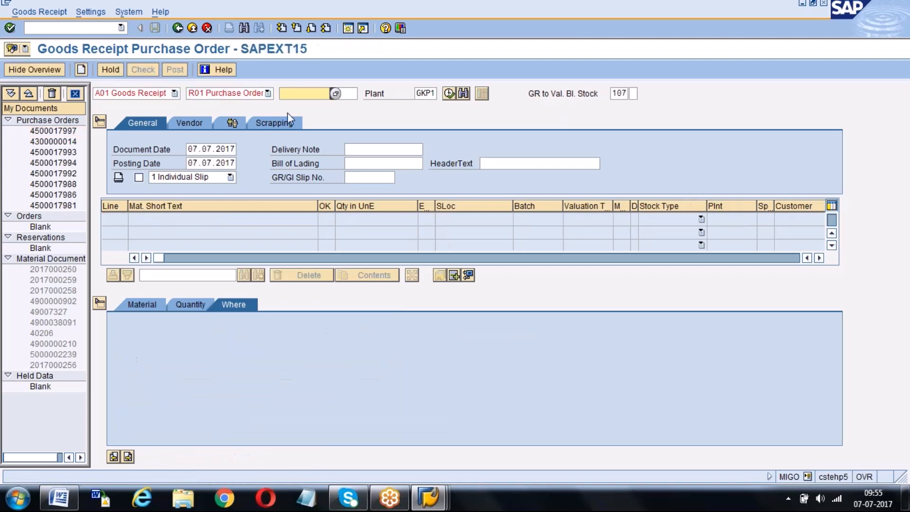
key(Down)
key(Down)
key(Return)
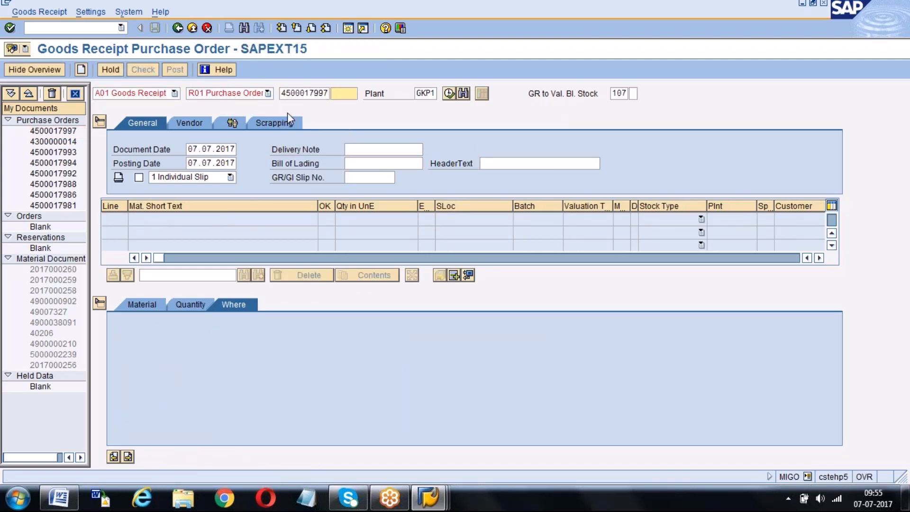
key(Return)
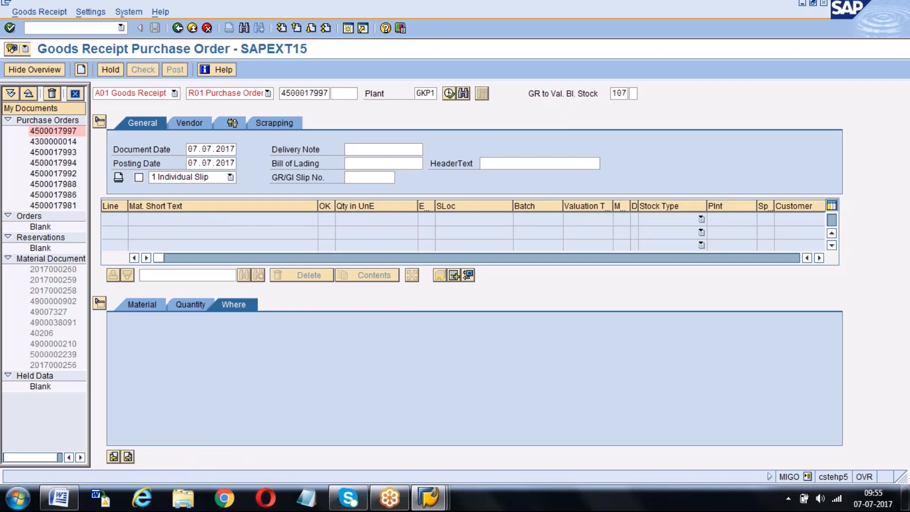
click(619, 93)
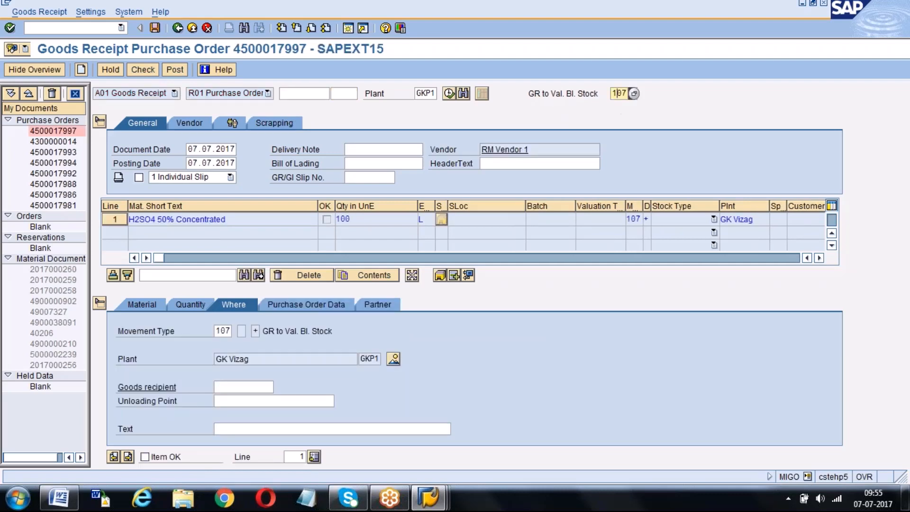
Step: Enter the goods recipient's name for the H2SO4 50% Concentrated item
click(219, 331)
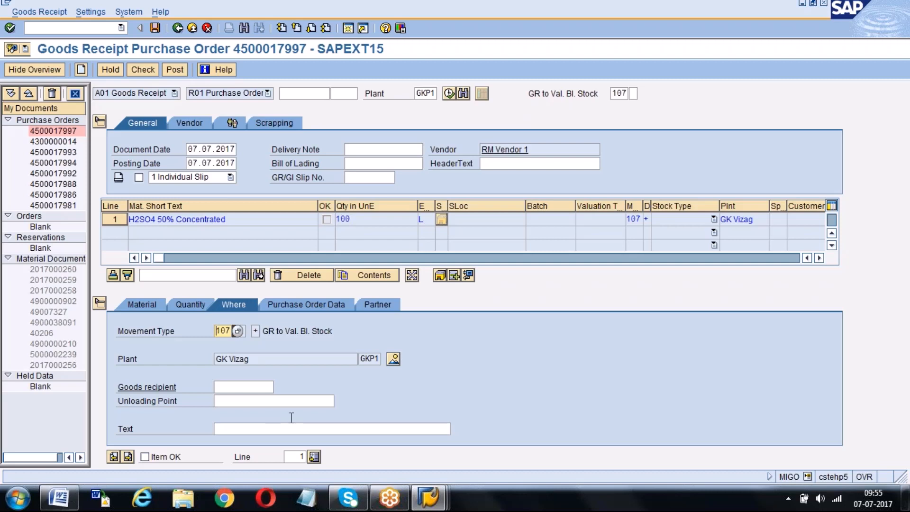
click(244, 387)
text(GANESH)
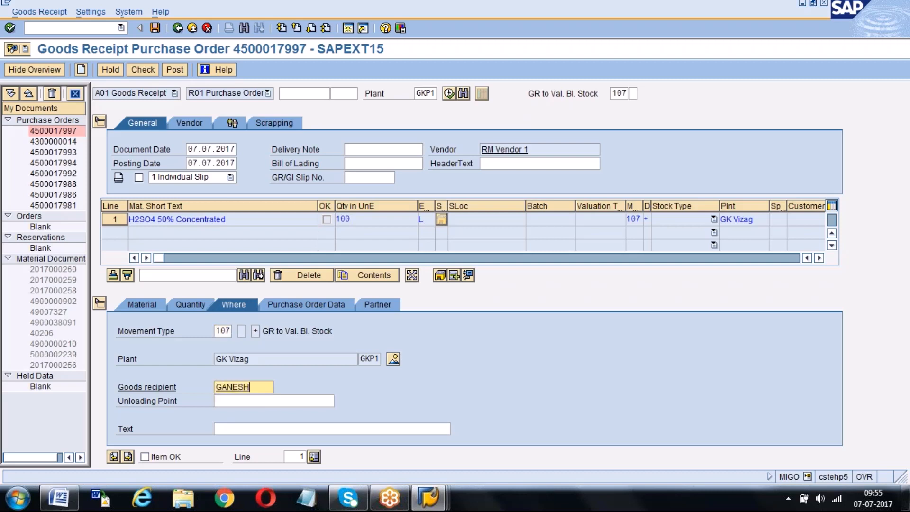
key(Return)
Step: Mark the item as OK, and check and post the goods receipt to valuated blocked stock
click(145, 456)
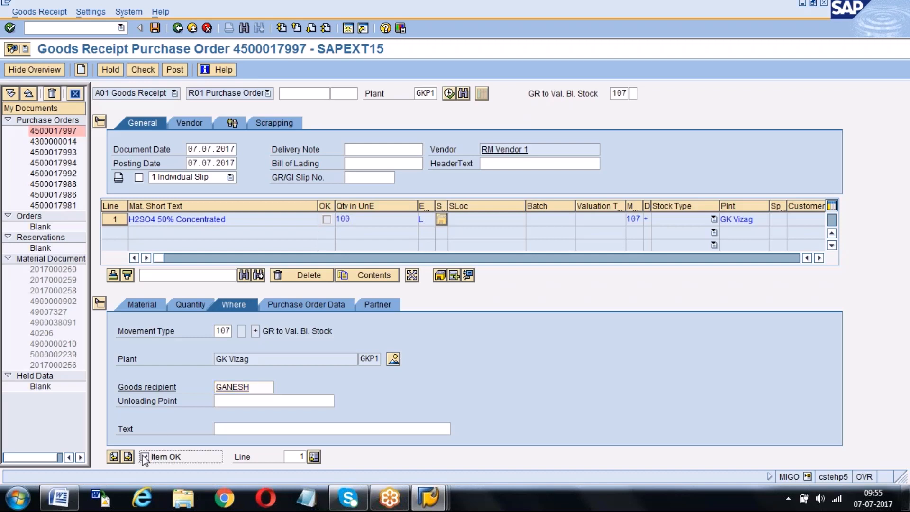
click(143, 69)
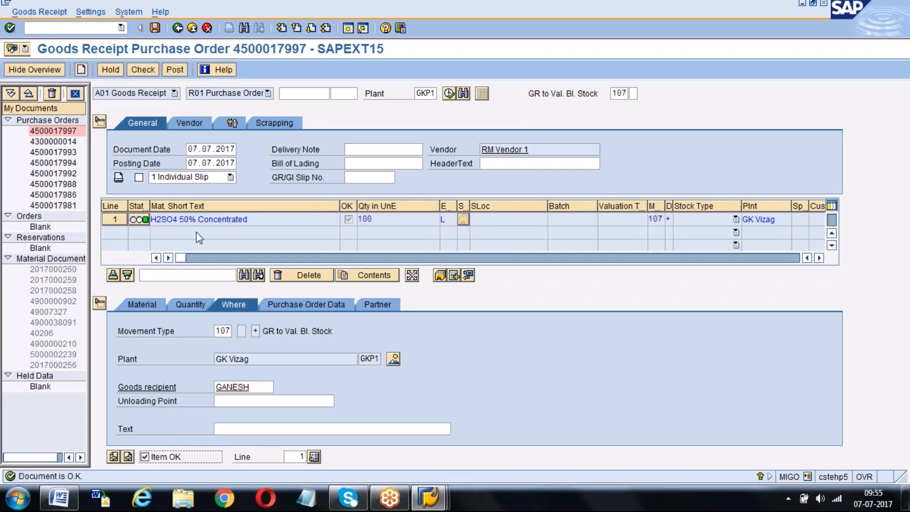
click(174, 70)
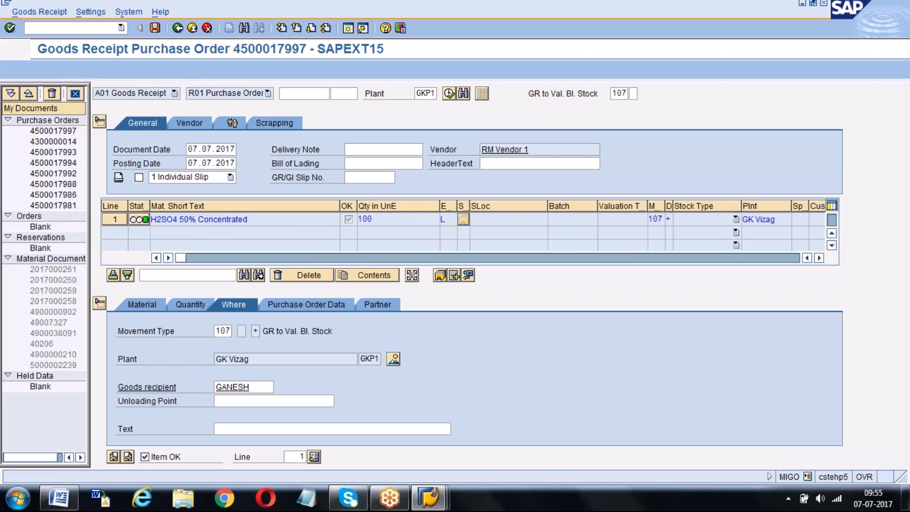
Step: Switch the transaction to A04 Display and open the material document just posted
click(174, 93)
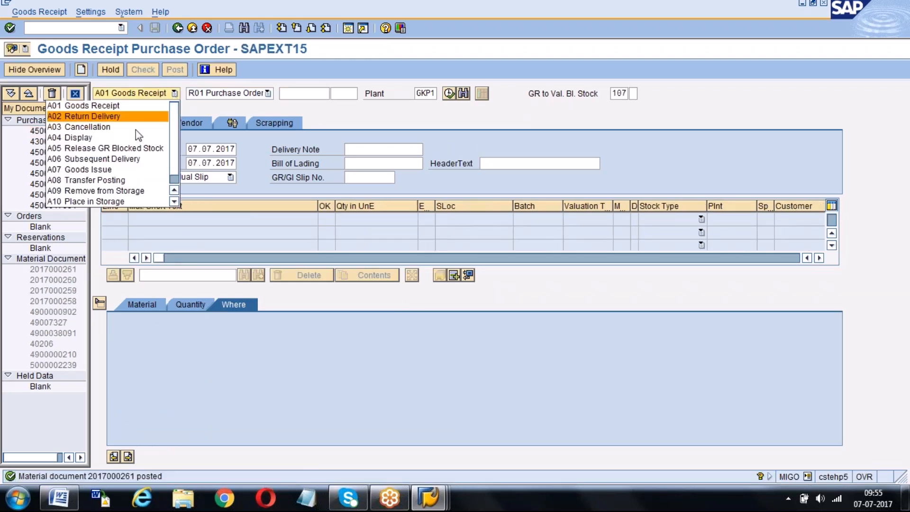
click(130, 136)
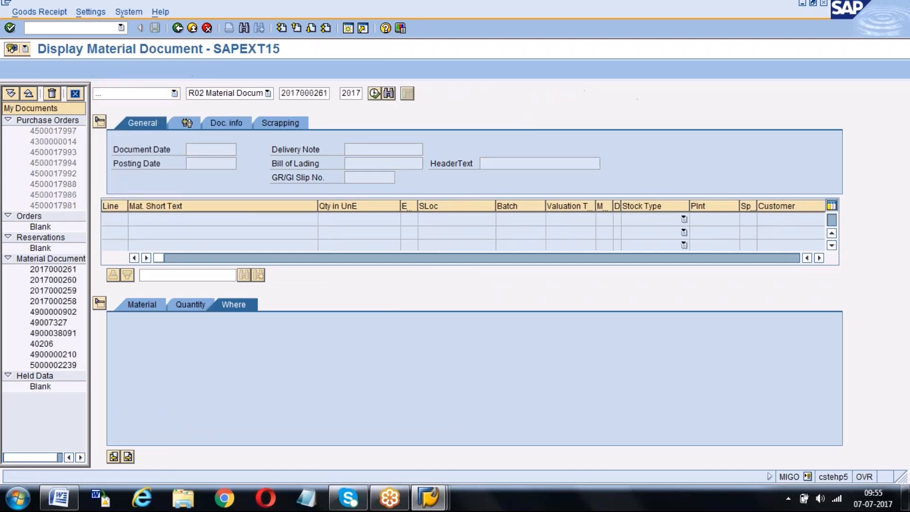
key(Return)
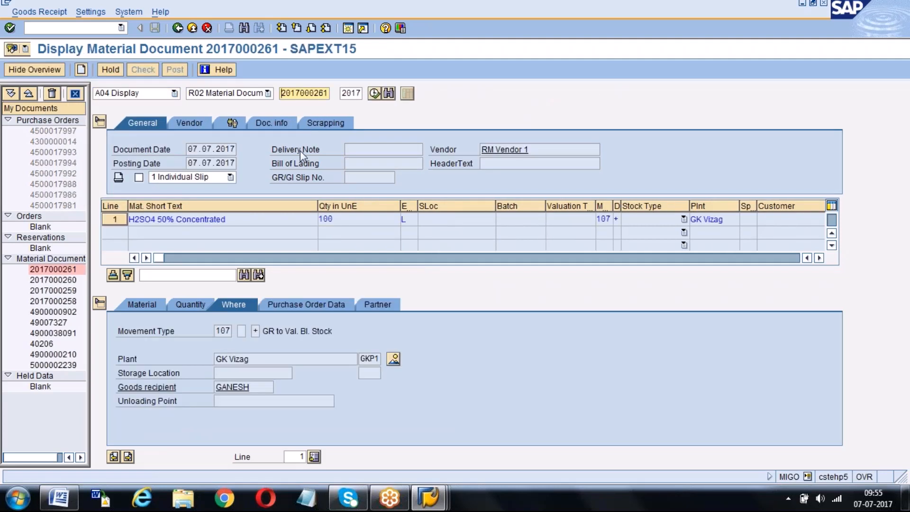
Step: Open the material document's accounting document from its FI documents and select the raw material inventory line
click(280, 125)
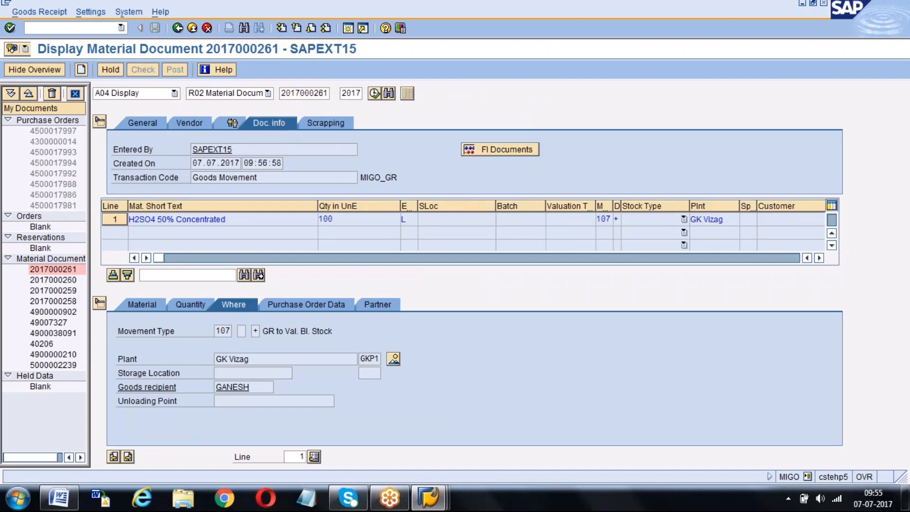
click(499, 149)
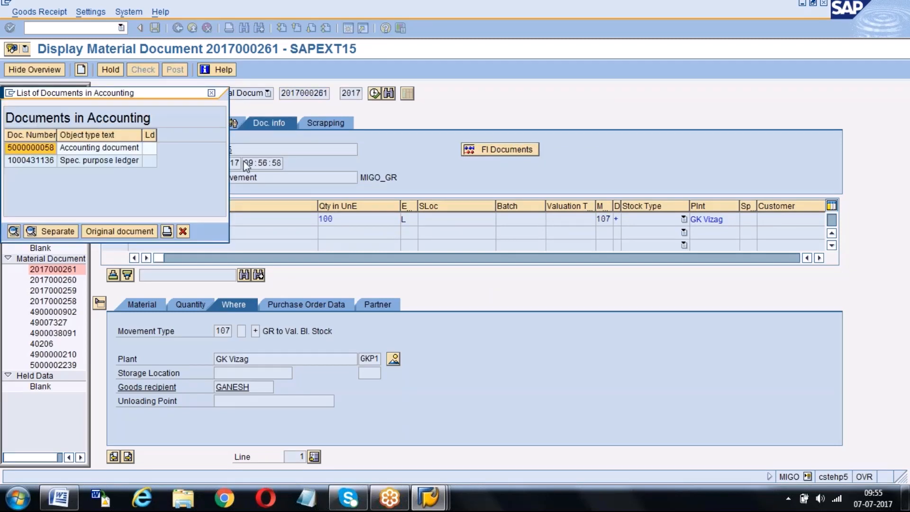
click(108, 147)
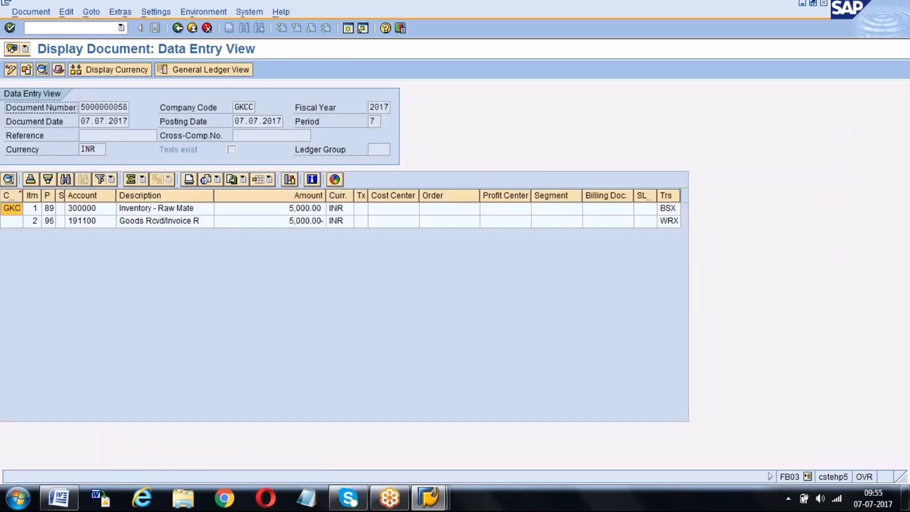
click(133, 210)
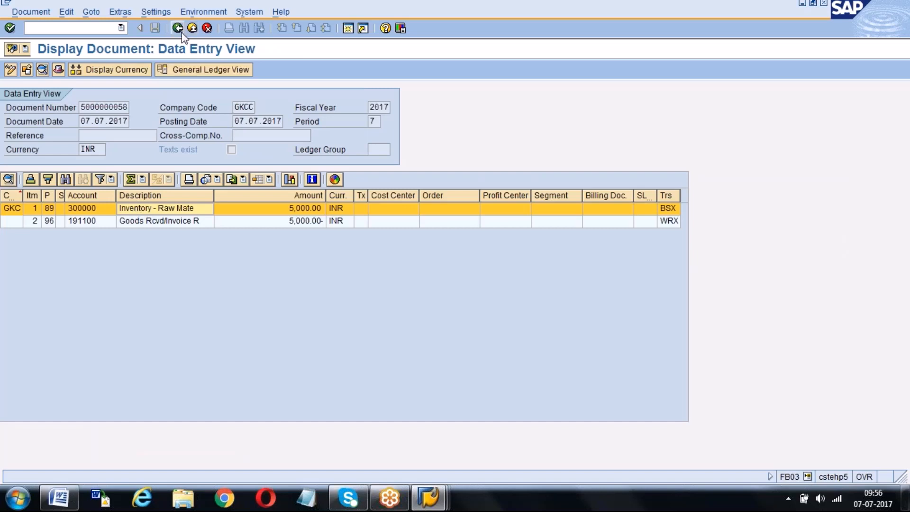
Step: Select the goods received/invoice receipt line, then leave the accounting document and close the list of accounting documents
click(166, 221)
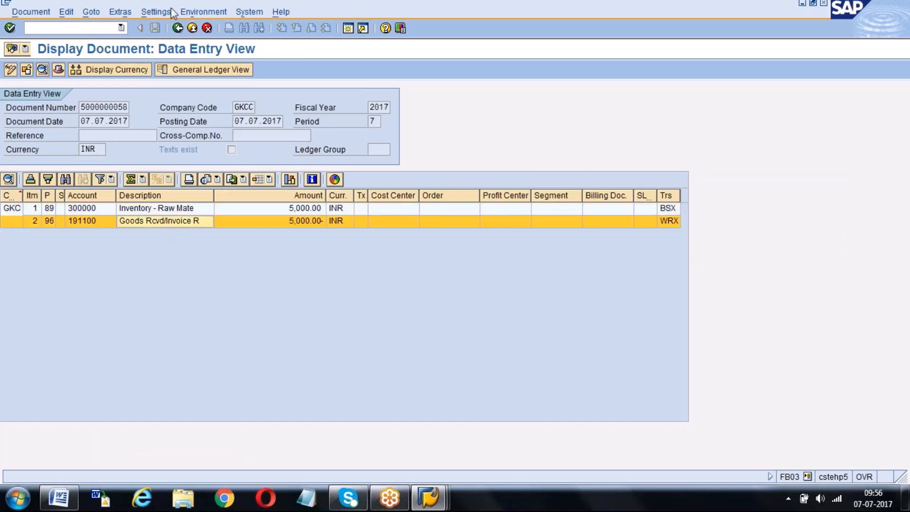
click(177, 31)
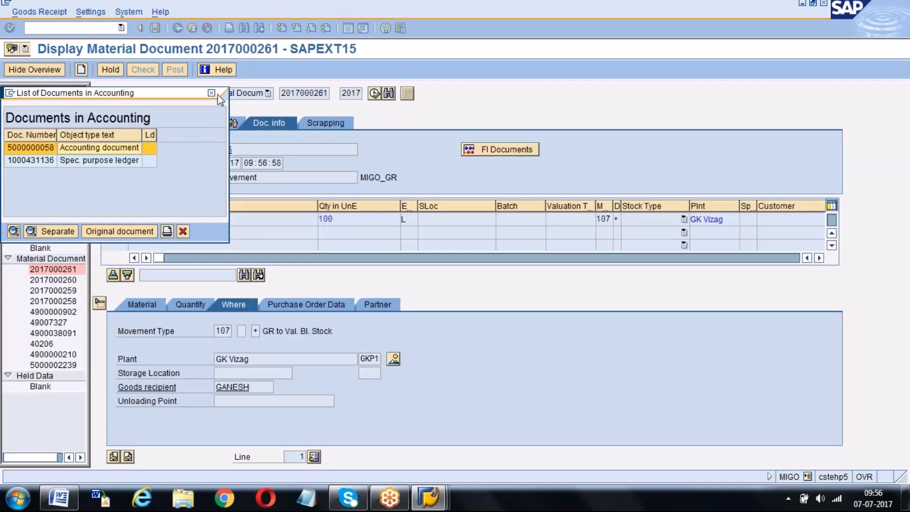
click(211, 93)
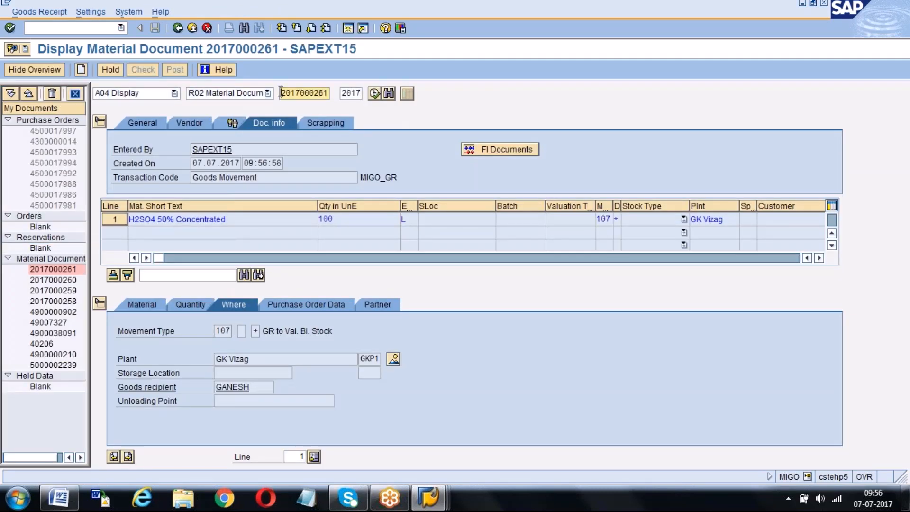
Step: Switch the transaction to A05 Release GR Blocked Stock and load the material document just posted to valuated blocked stock
click(164, 93)
click(124, 138)
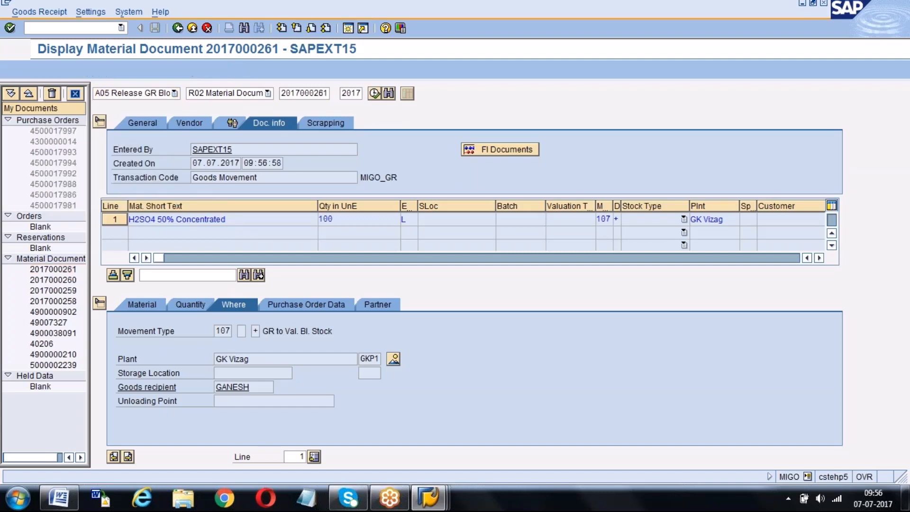
click(251, 93)
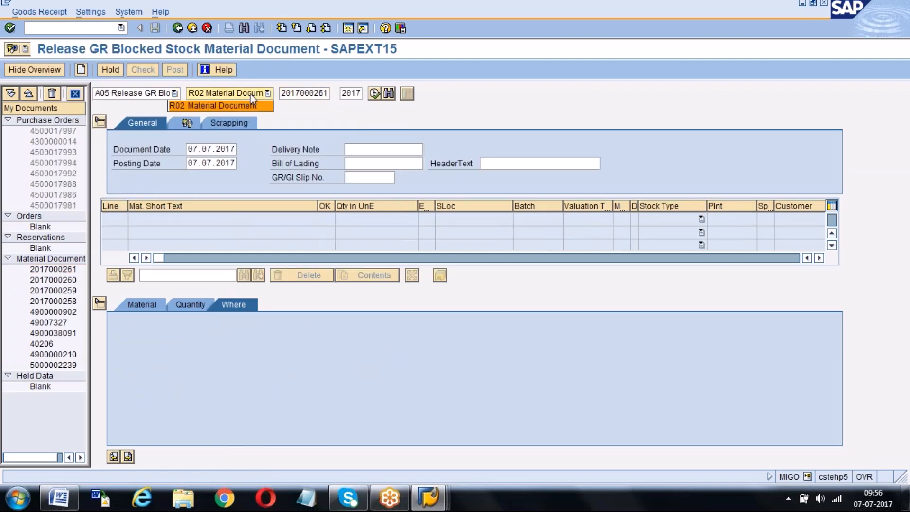
click(250, 94)
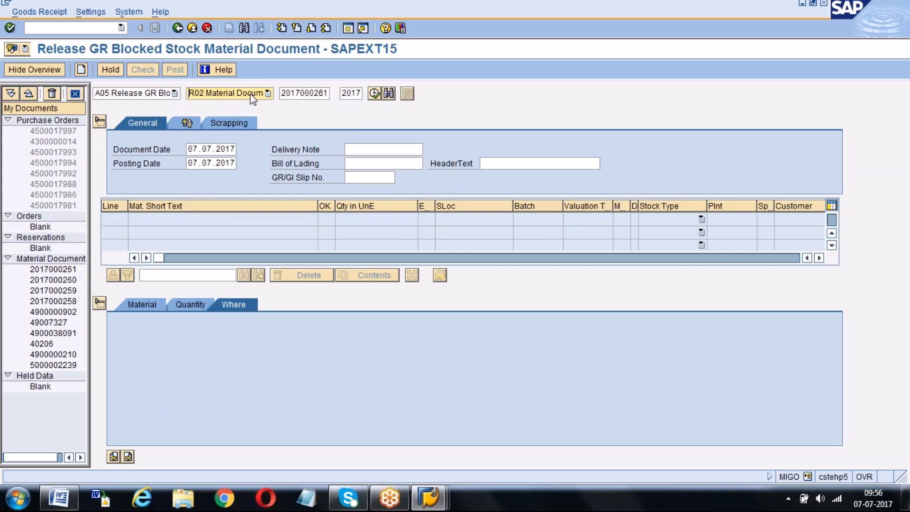
click(297, 93)
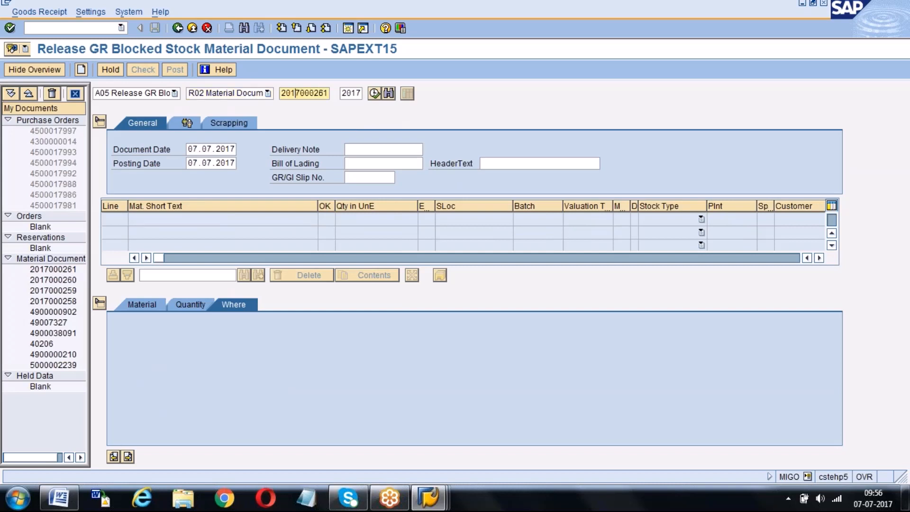
key(Return)
Step: Mark the H2SO4 50% Concentrated item as OK and set its storage location to 0002
click(179, 457)
click(227, 373)
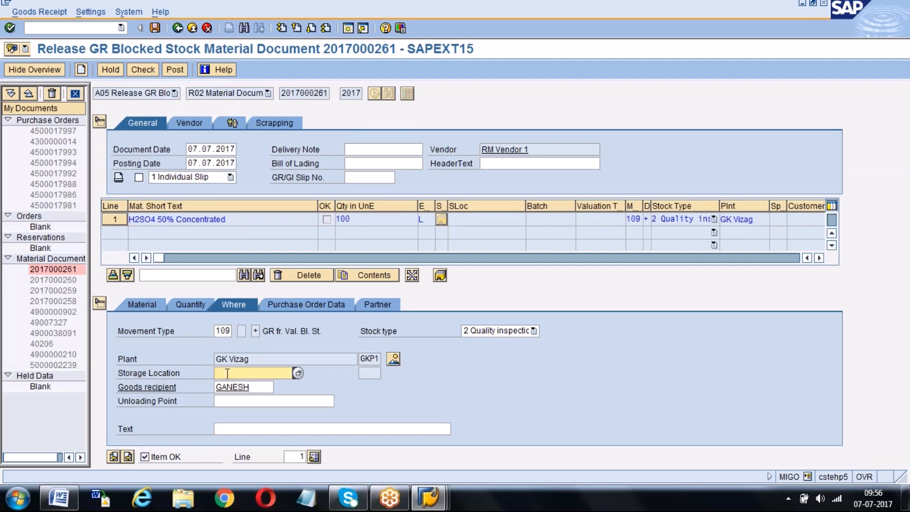
text(0002)
key(Return)
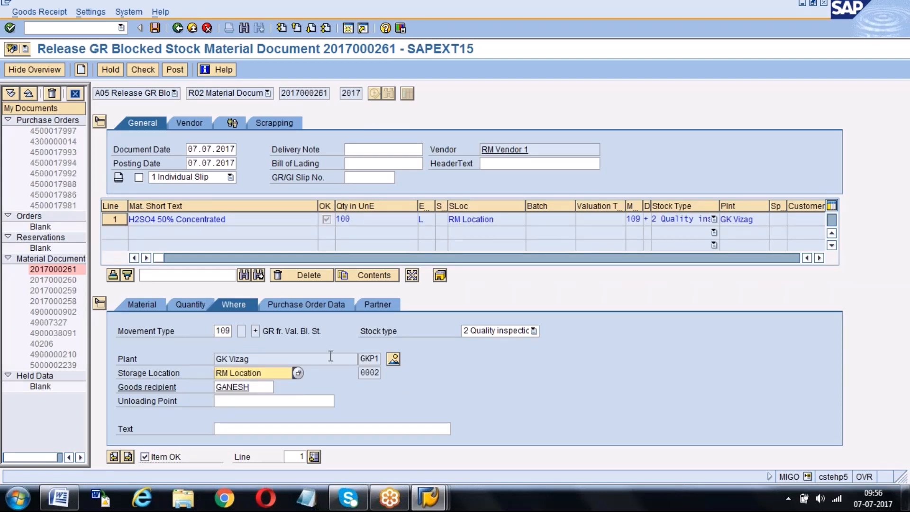
Step: Set the item's stock type to Unrestricted use and post the release from valuated blocked stock
click(480, 330)
click(470, 364)
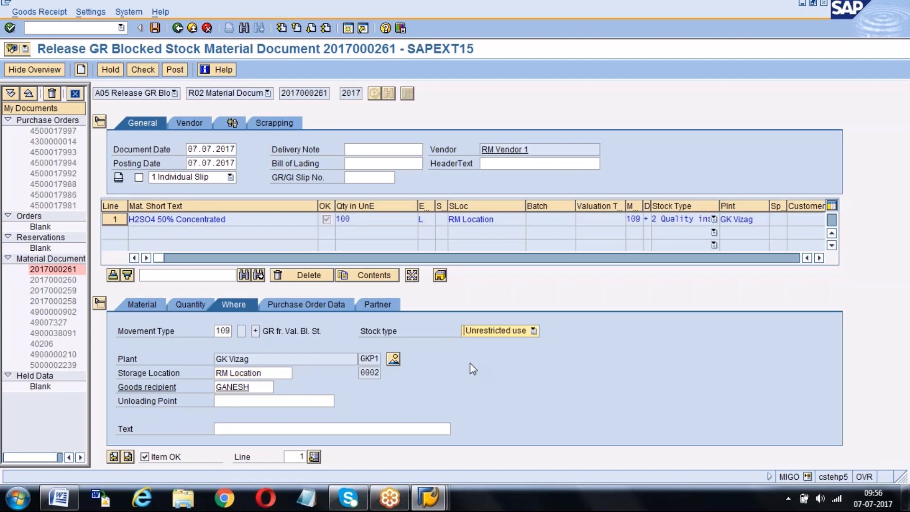
click(176, 70)
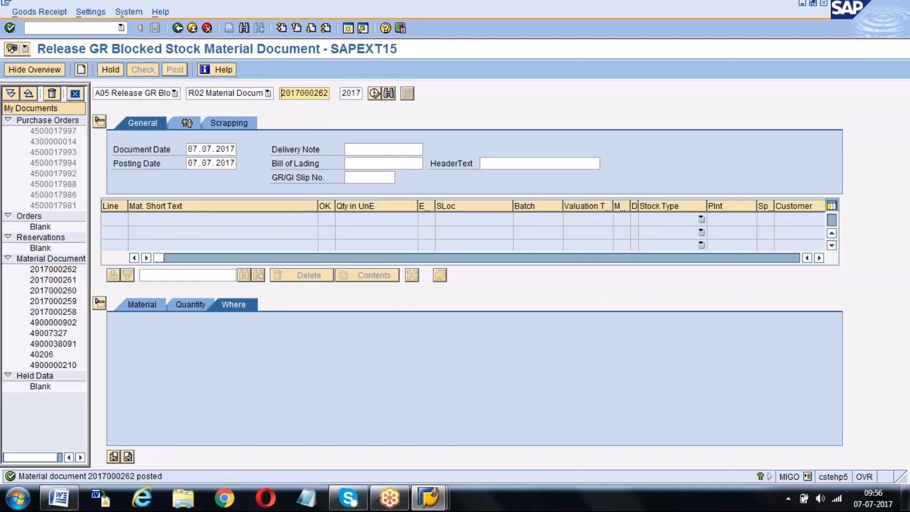
Step: Switch to the Word notes and start an indented line below "Blocked Stock -"
key(alt+Tab)
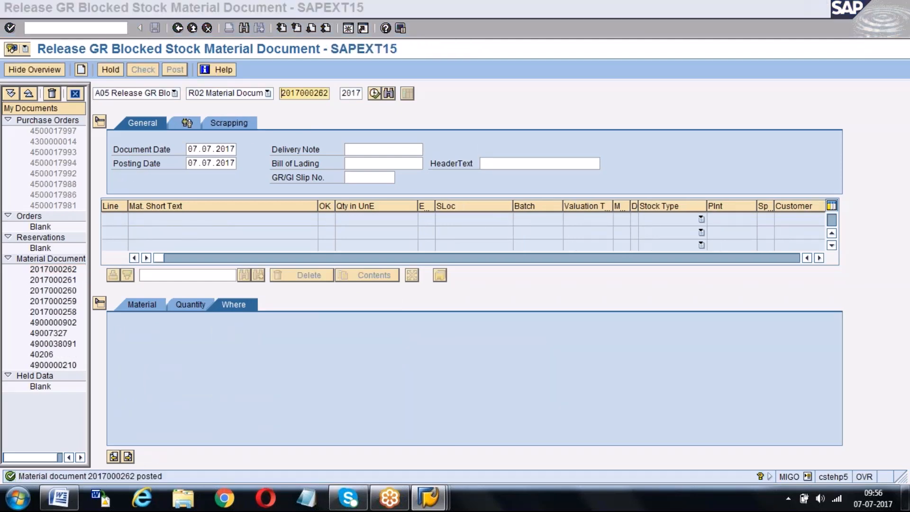
key(alt+Tab)
click(364, 324)
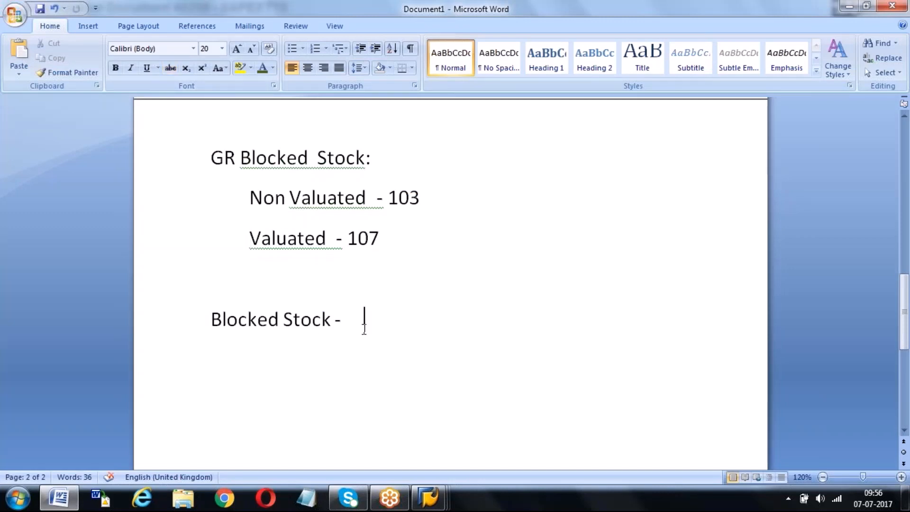
key(Return)
key(Tab)
Step: Switch back to SAP, restart the session with /NMIGO and set the transaction to A08 Transfer Posting
key(alt+Tab)
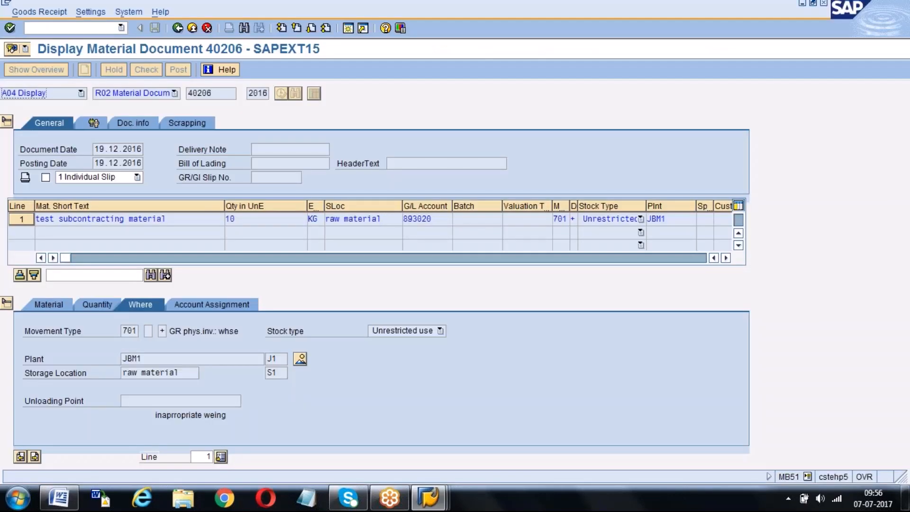
click(72, 30)
text(/NMIGO)
key(Return)
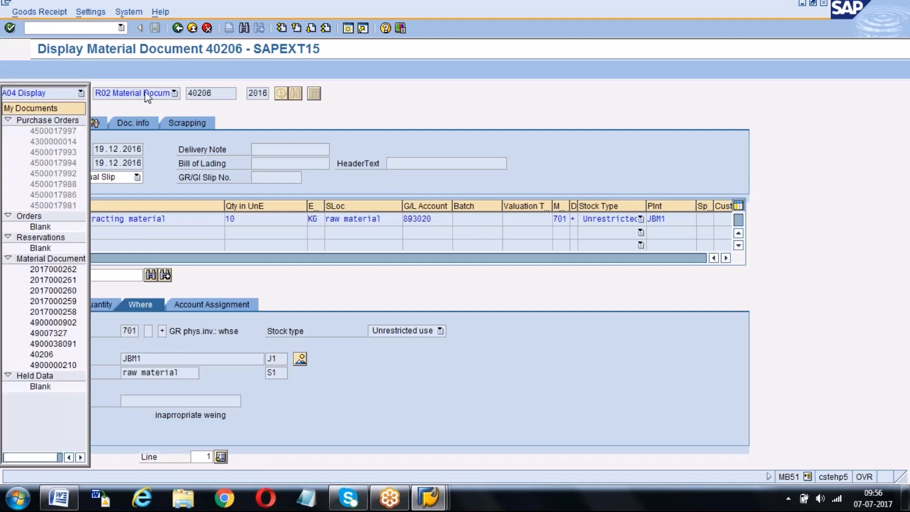
click(164, 94)
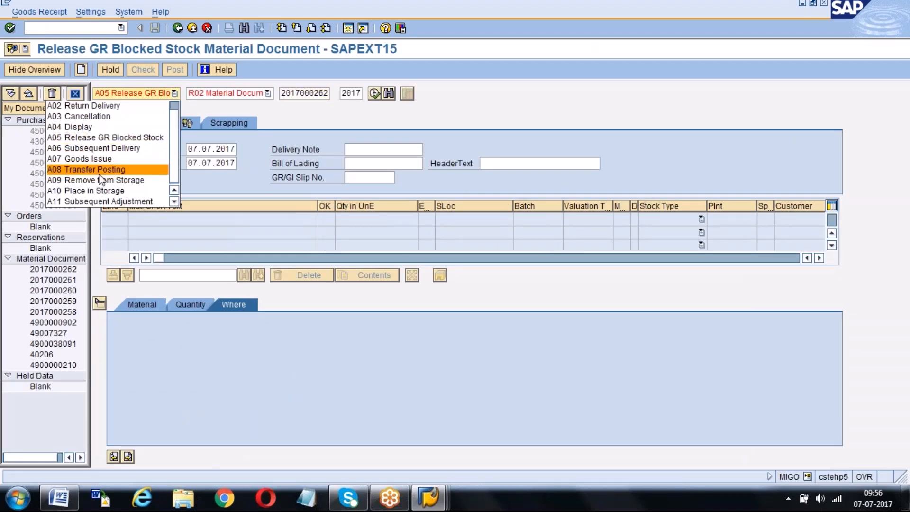
click(100, 172)
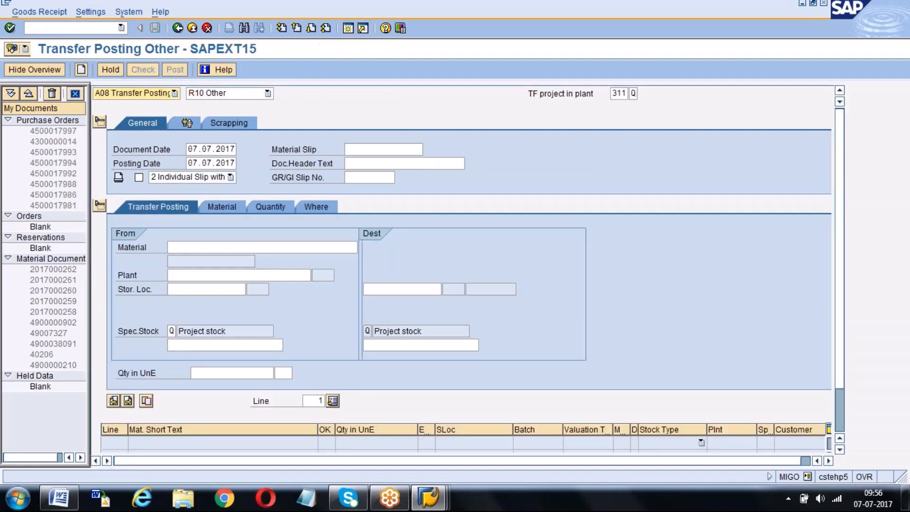
Step: List the possible movement types for the transfer posting and find movement type 344
key(F4)
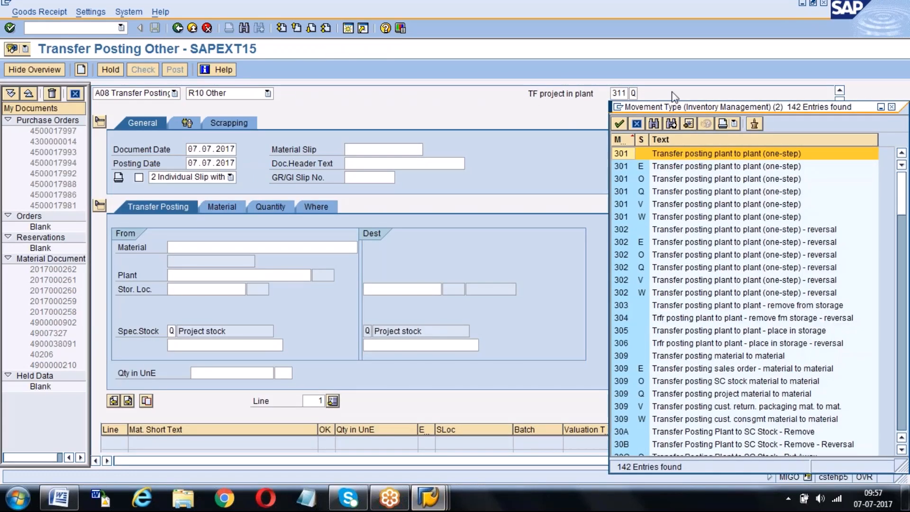
drag(672, 94, 498, 112)
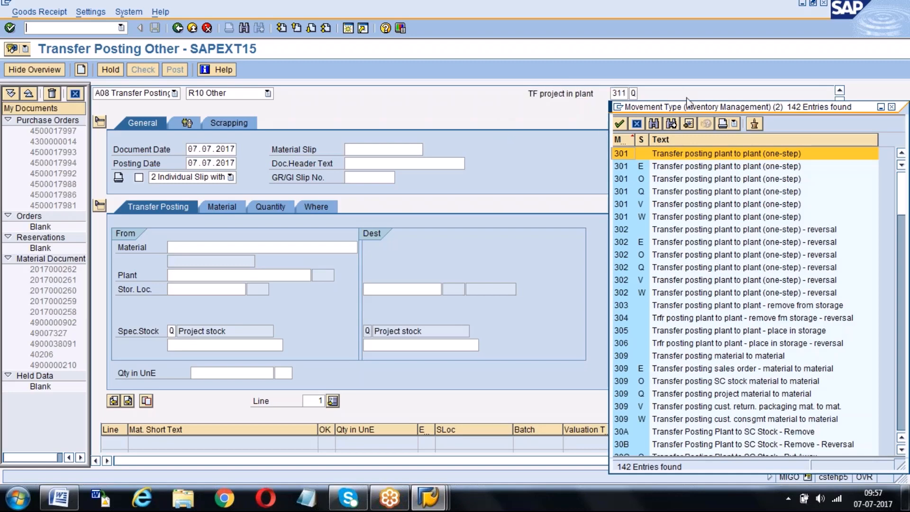
drag(684, 106, 320, 29)
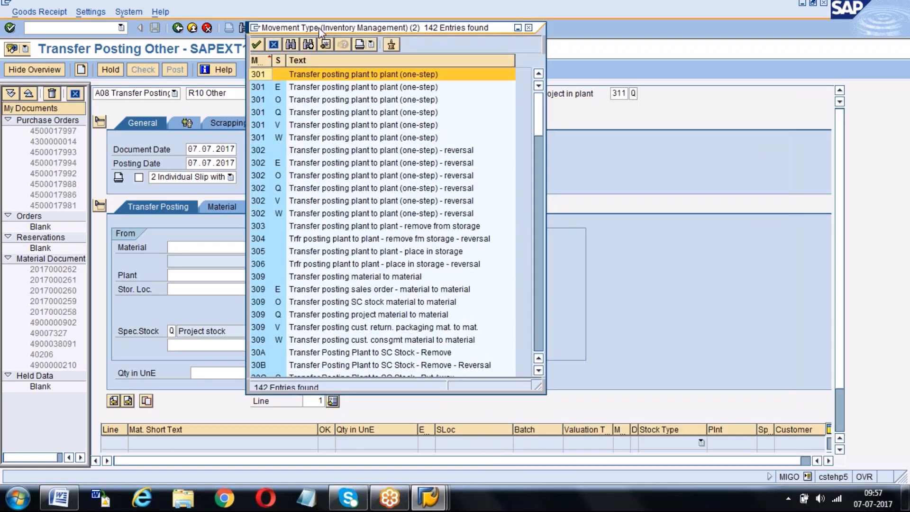
key(ctrl+f)
text(344)
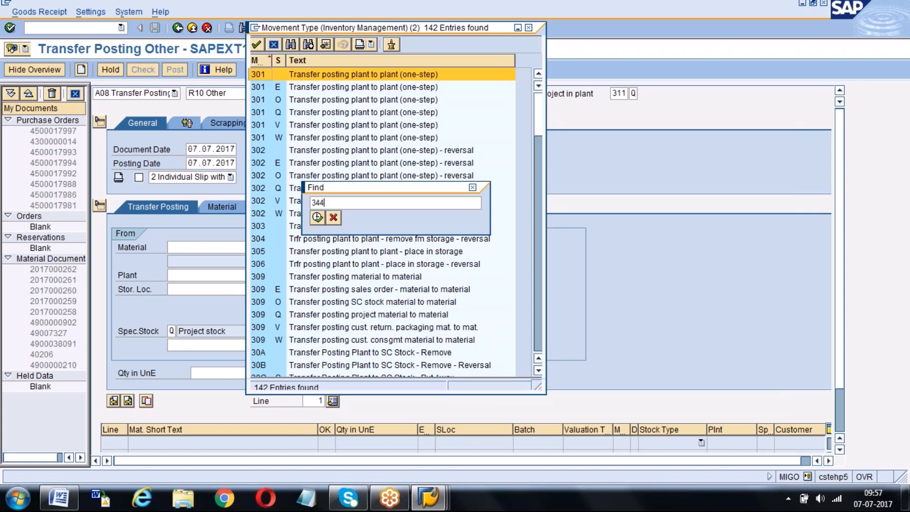
key(Return)
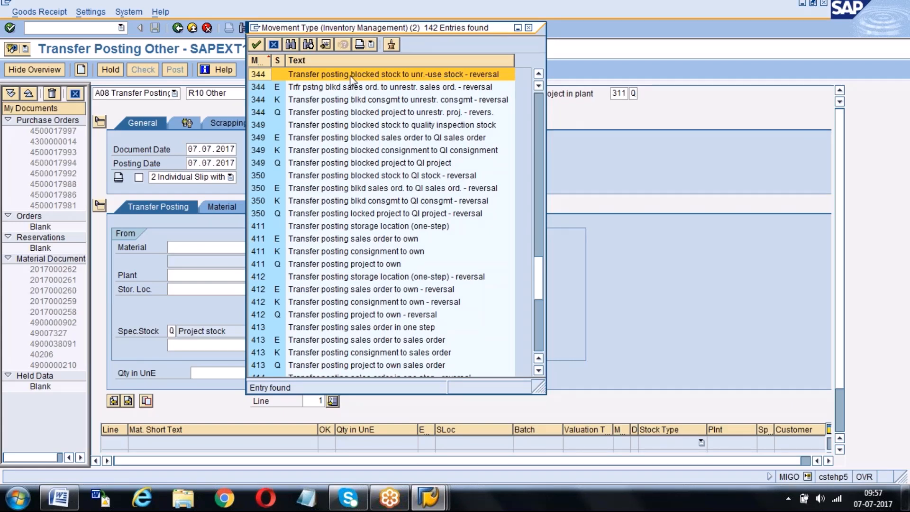
Step: Switch to Word and write "Unrestricted Stock to Blocked – 344" as an indented line under Blocked Stock, followed by a new line
key(alt+Tab)
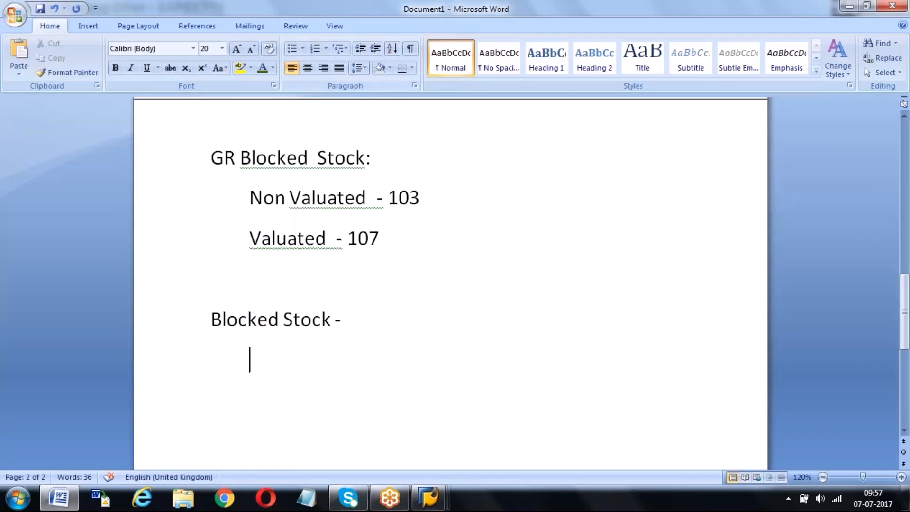
key(Return)
key(Tab)
text(u)
key(BackSpace)
text(Unreset)
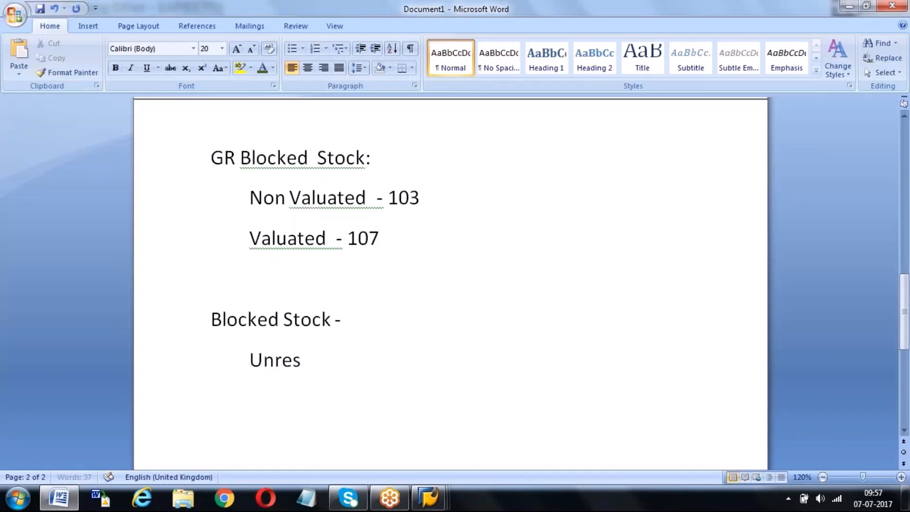
key(BackSpace)
key(BackSpace)
text(tricted)
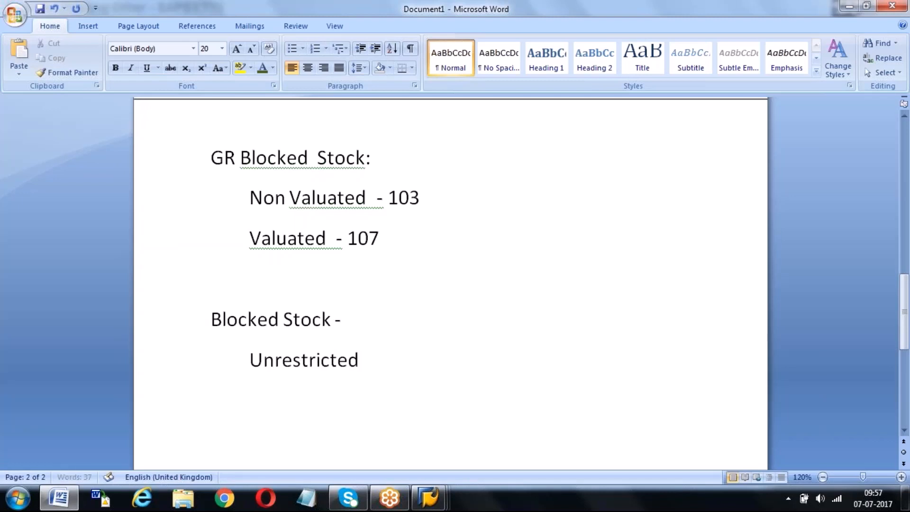
text( Stock to B)
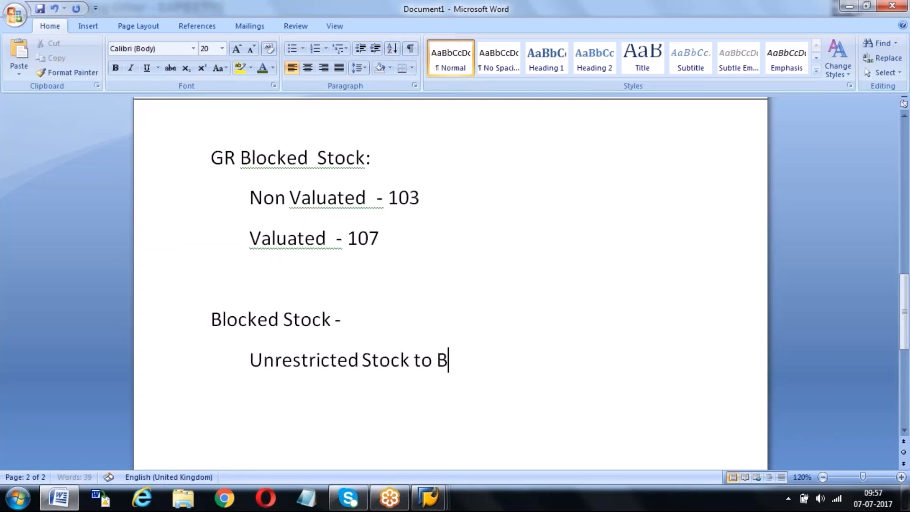
text(locked - 4)
key(BackSpace)
text(344)
key(Return)
Step: Select movement type 350 for blocked stock to QI stock reversal in SAP, and note "Quality to Blocked - 350" in Word
key(alt+Tab)
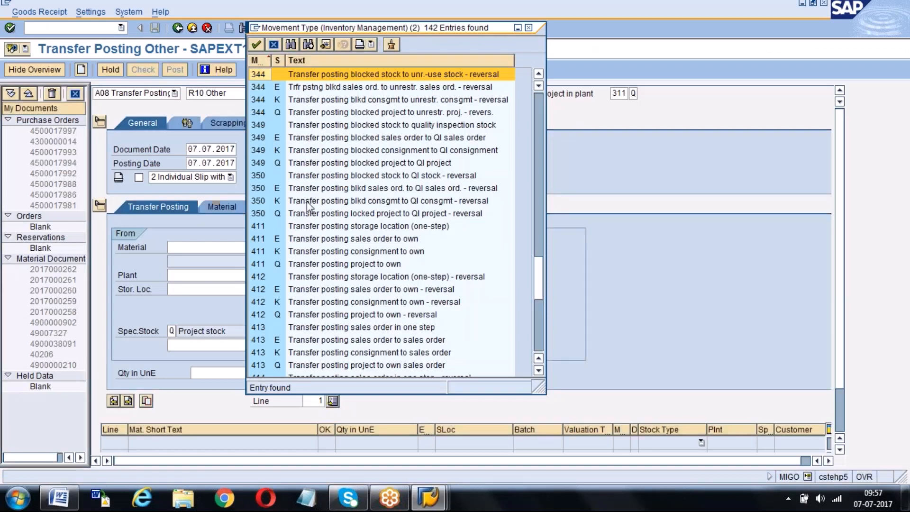
click(333, 176)
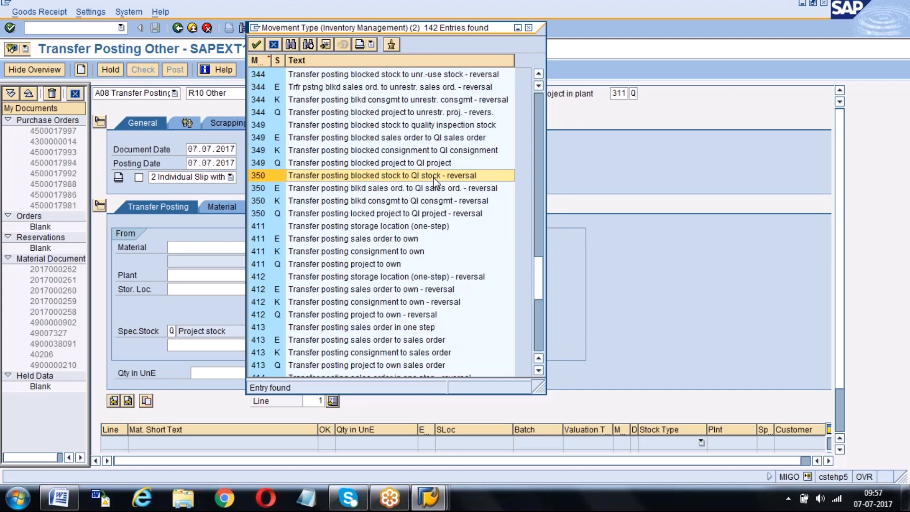
key(alt+Tab)
text(Quality to)
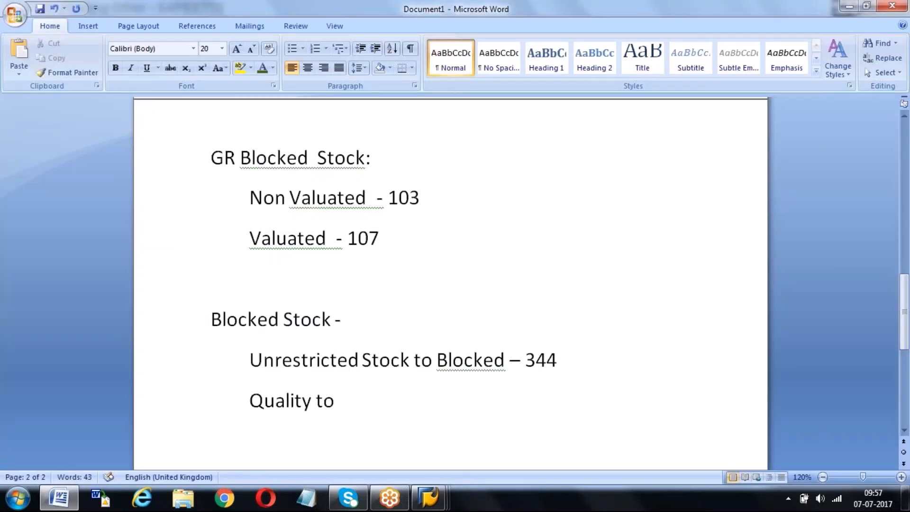
text( Blocked - 350)
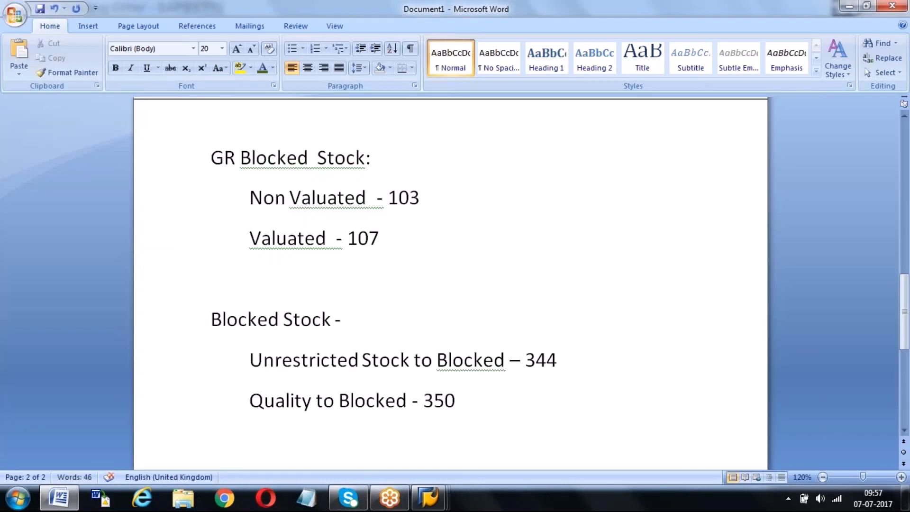